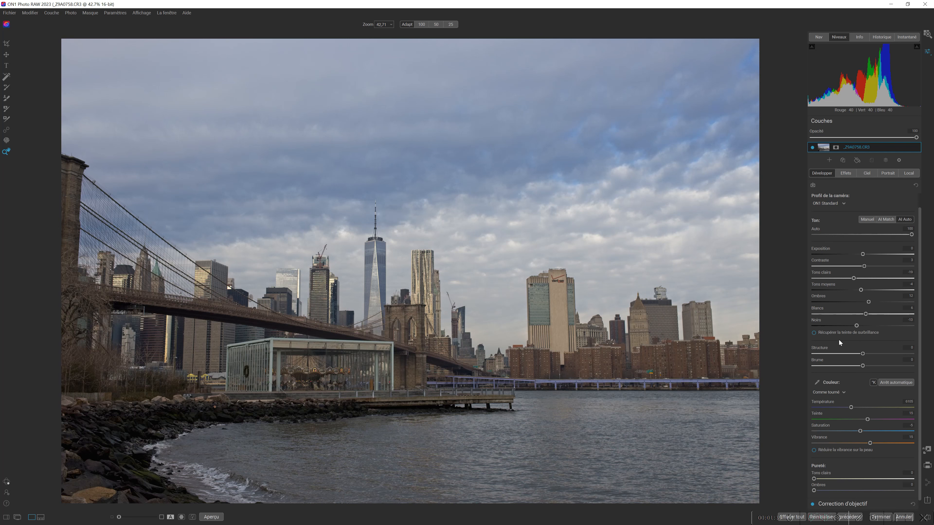
- Compare the developed photo with its original by switching the preview off and on again
left_click(211, 517)
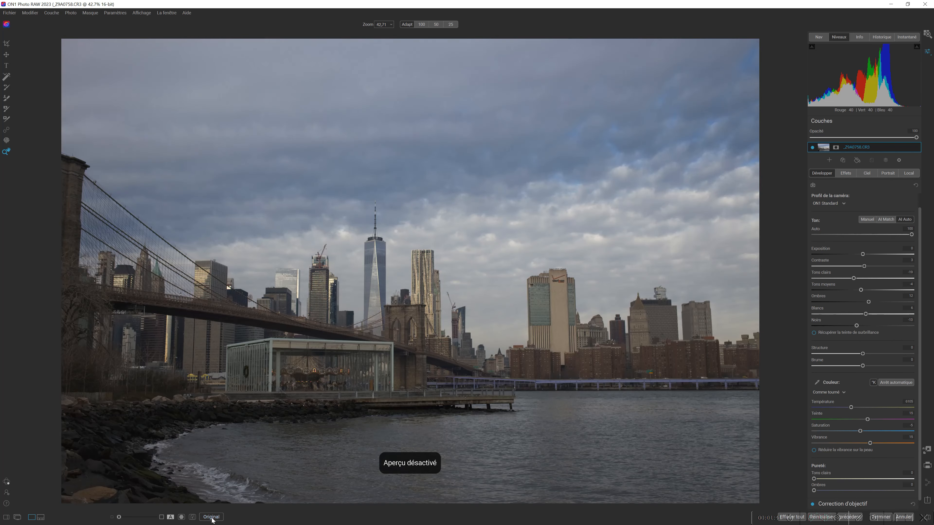
left_click(211, 517)
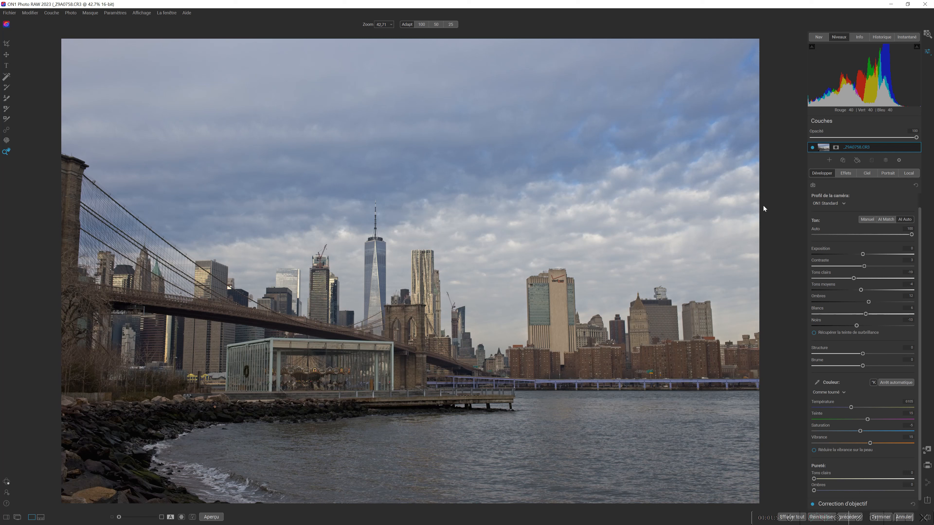
- Use the Quick Mask AI tool on the skyline and bridge to apply the Natural style of Contraste dynamique to that region
left_click(5, 78)
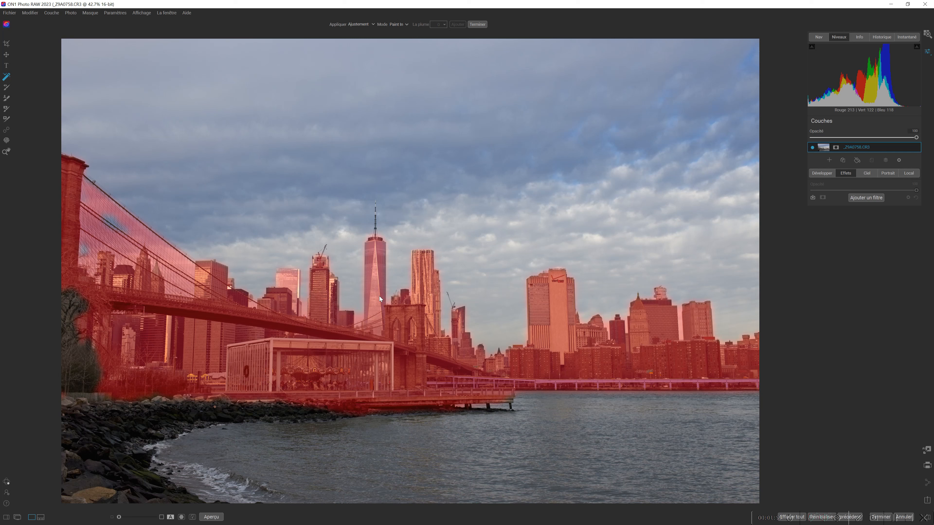
left_click(380, 297)
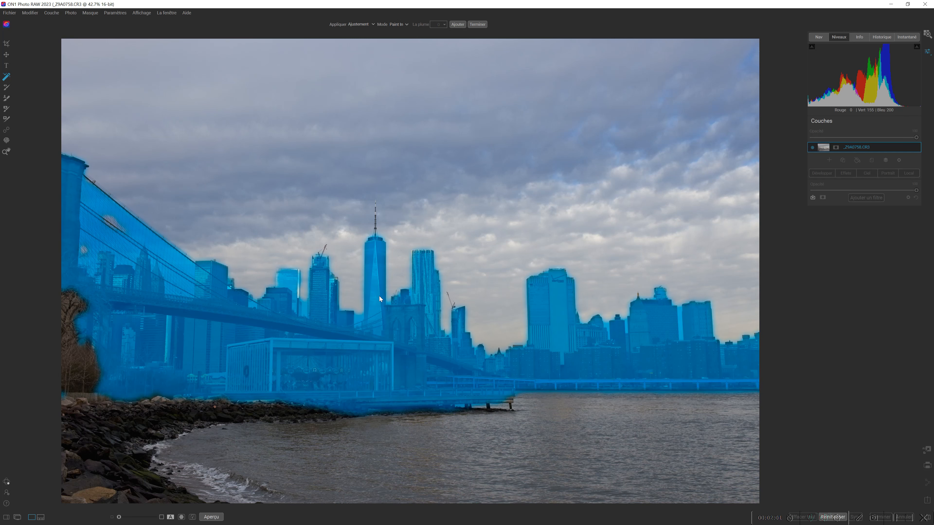
right_click(379, 297)
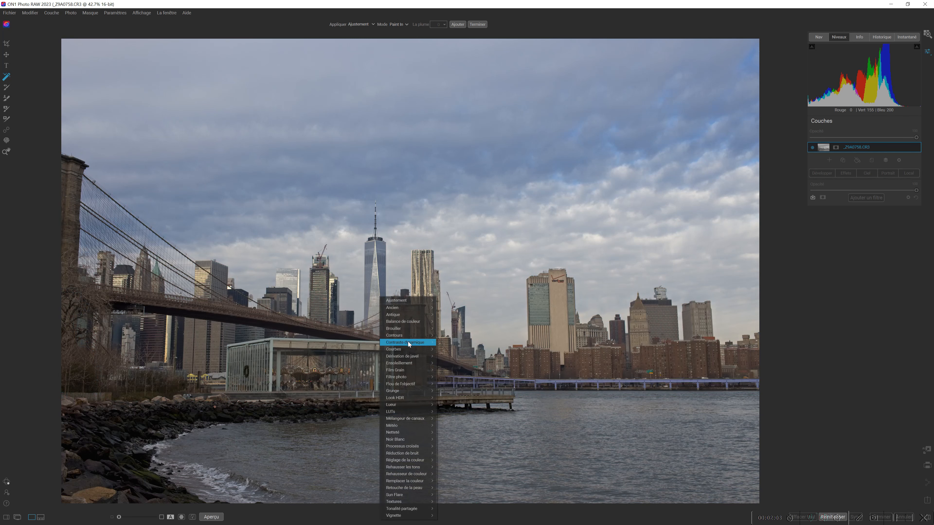
mouse_move(409, 343)
left_click(450, 350)
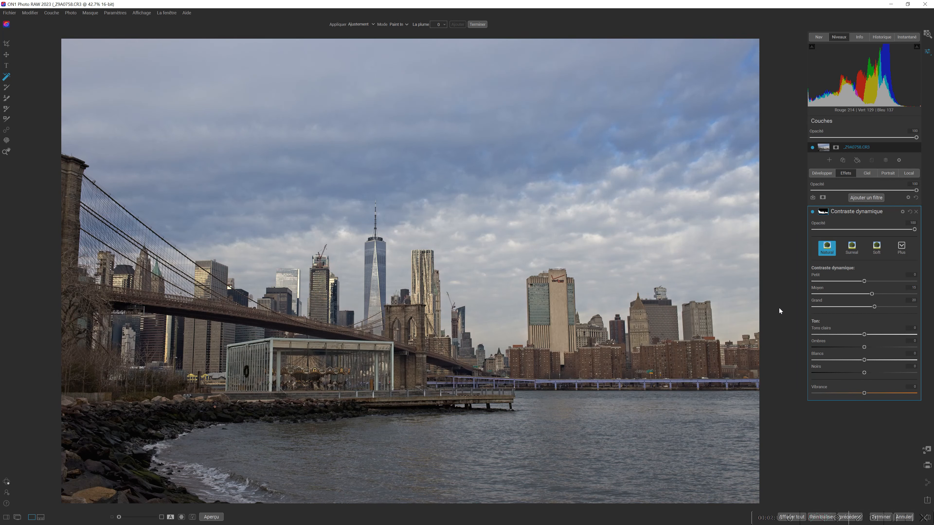
- Toggle the Contraste dynamique filter off and on to compare its effect on the buildings
left_click(813, 212)
left_click(813, 212)
left_click(812, 212)
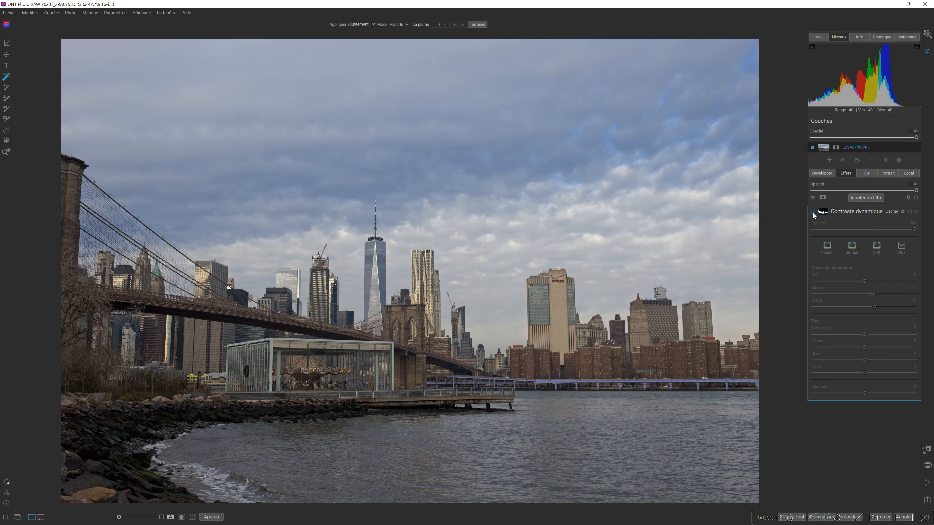
left_click(813, 213)
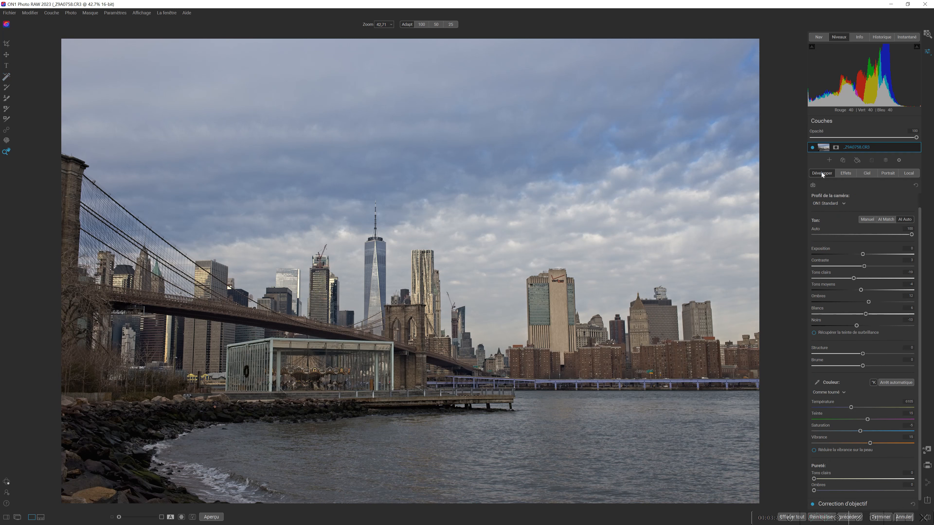
- Replace the sky with Sky Swap AI, using OcuDrone_Blue_Velvet_Sky_11 from the OcuDrone Blue Velvet category
left_click(871, 172)
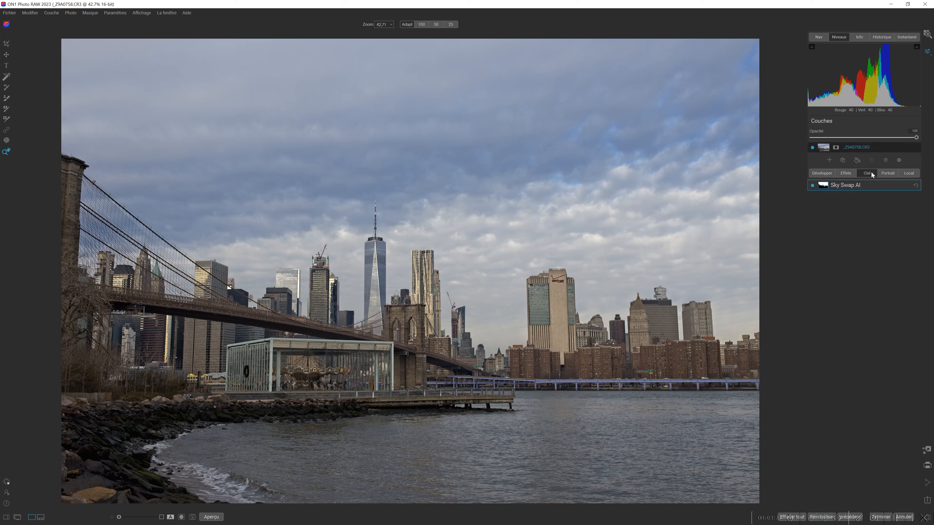
left_click(859, 184)
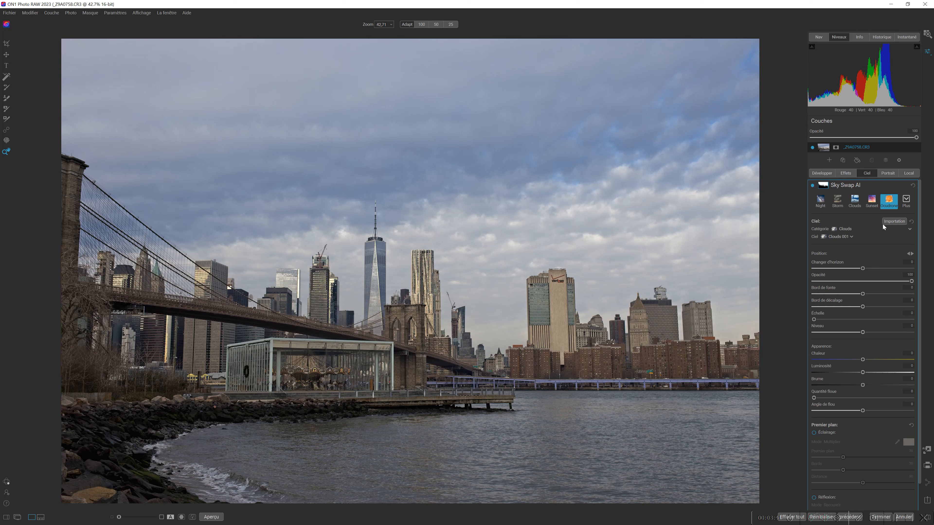
left_click(909, 230)
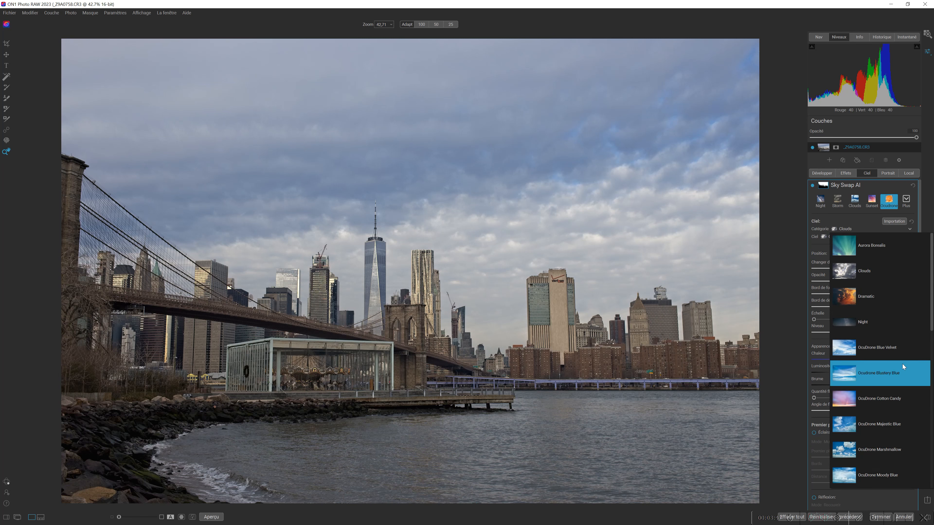
left_click(891, 350)
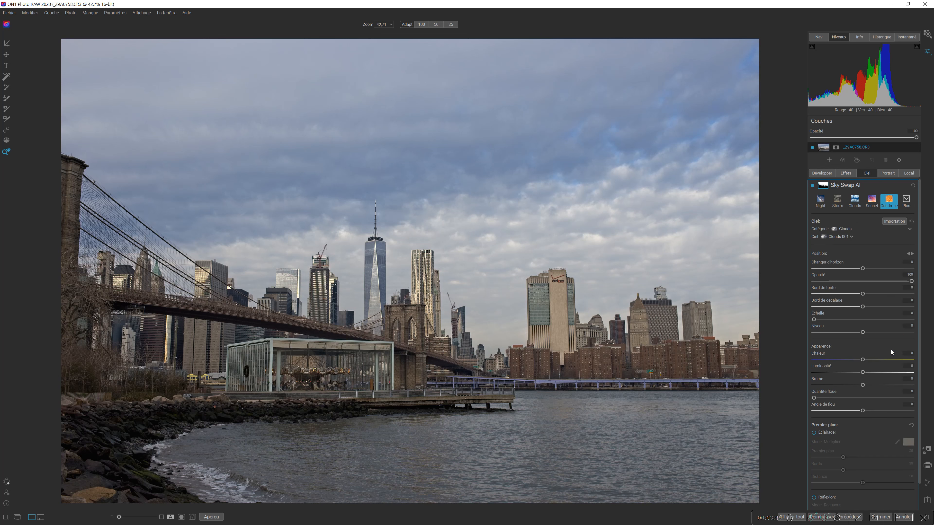
left_click(853, 236)
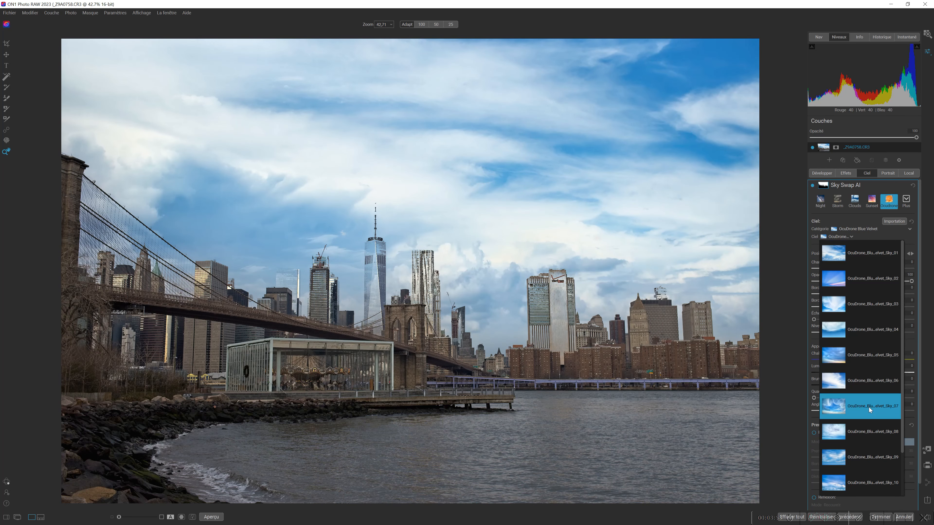
scroll(866, 430, "down", 2)
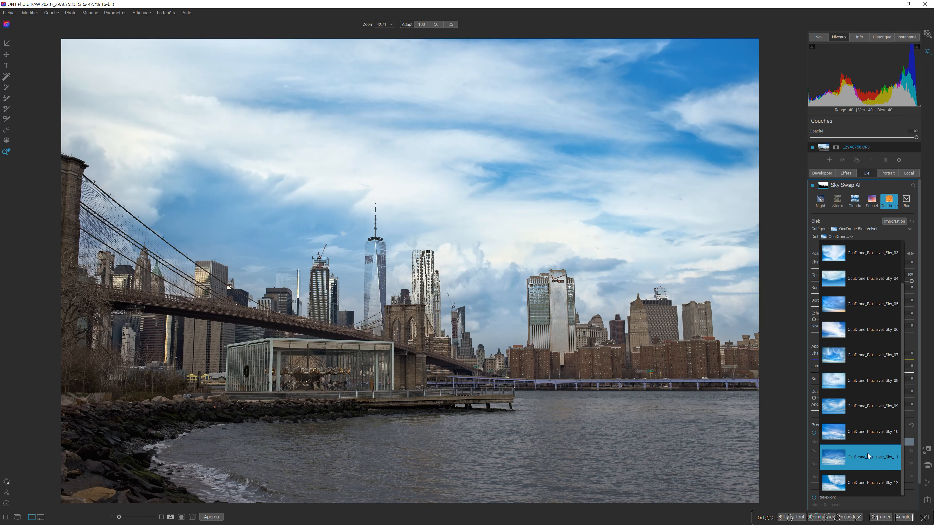
left_click(868, 453)
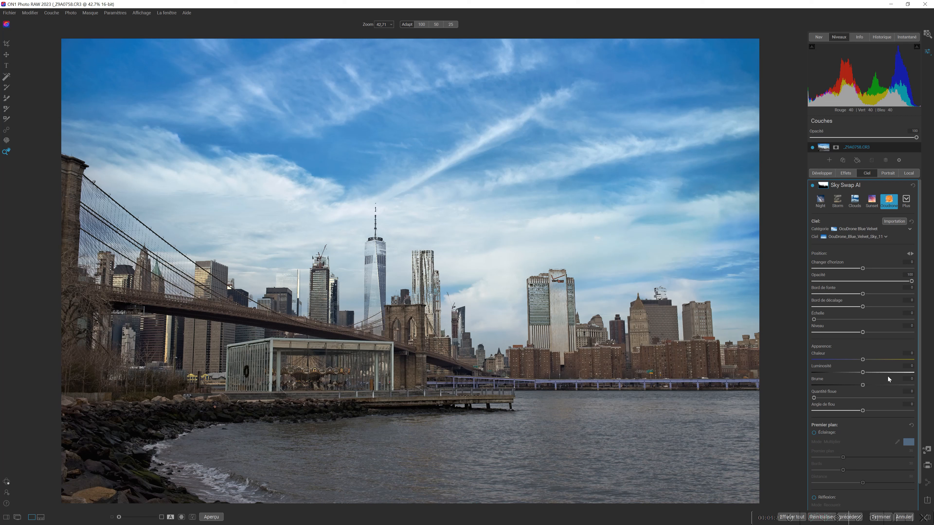
- Set the replacement sky's blur amount (Quantité floue) to 100
scroll(891, 376, "down", 1)
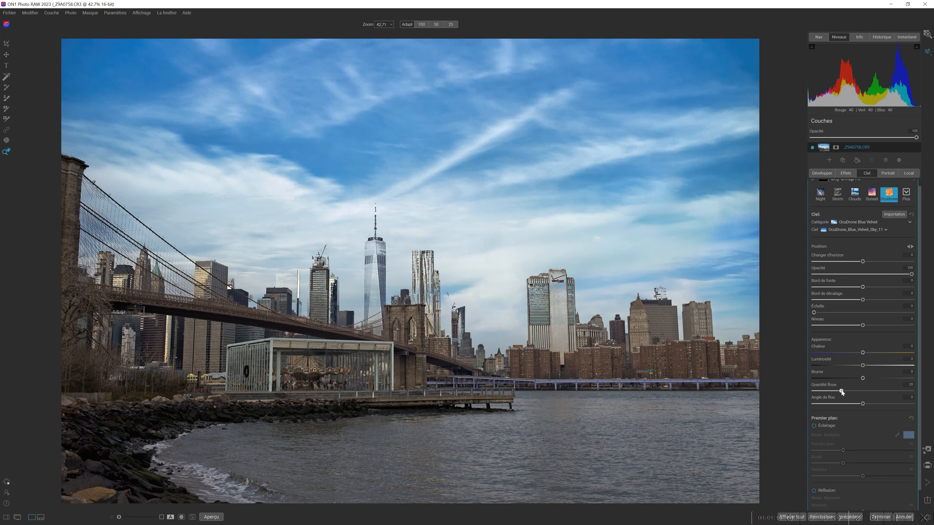
left_click_drag(859, 391, 923, 393)
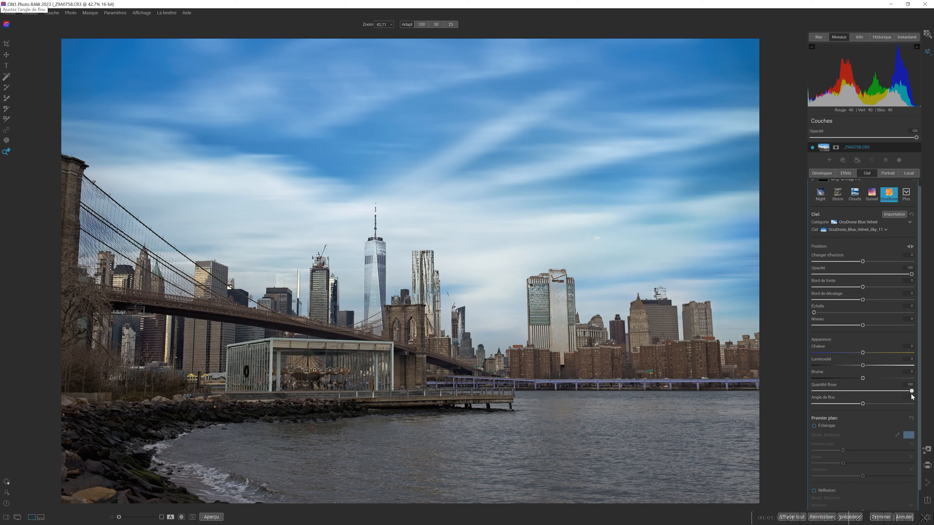
scroll(921, 351, "up", 1)
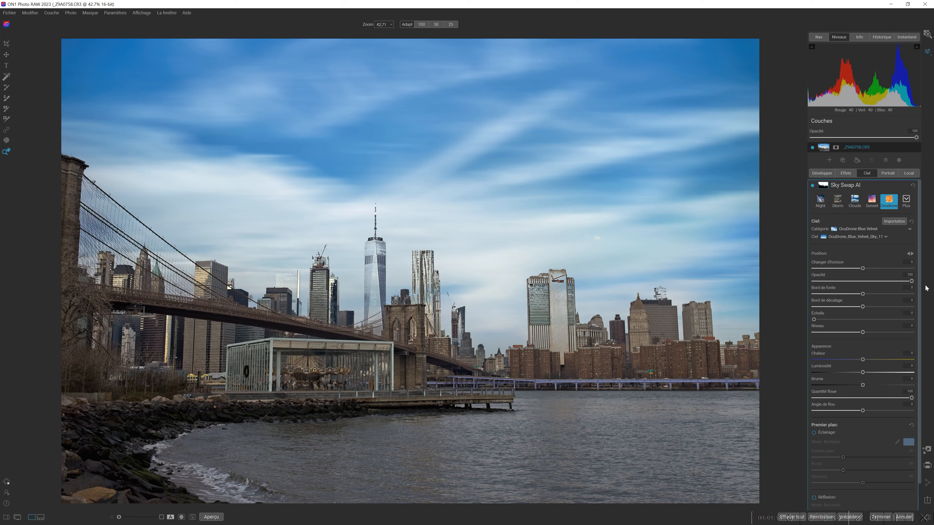
- Open the Sky Swap AI mask options and inspect the mask in black and white over the photo
left_click(822, 186)
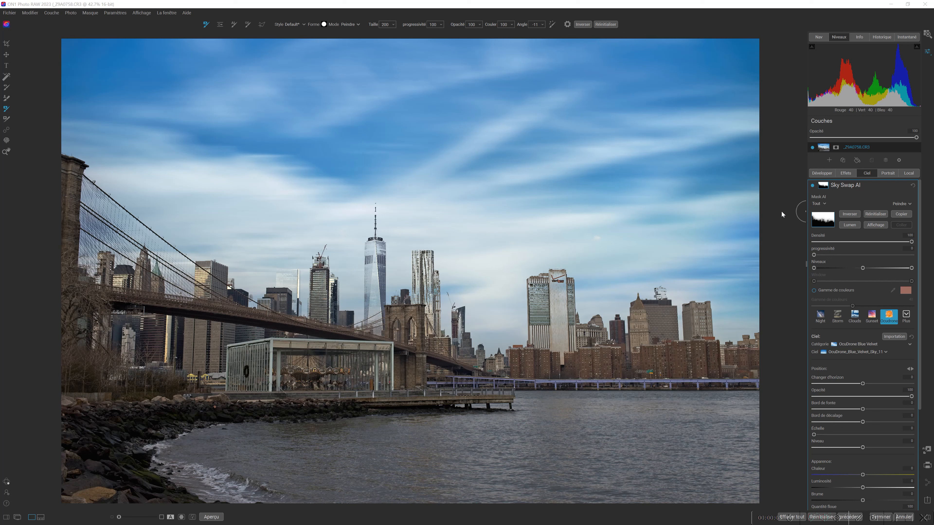
left_click(877, 226)
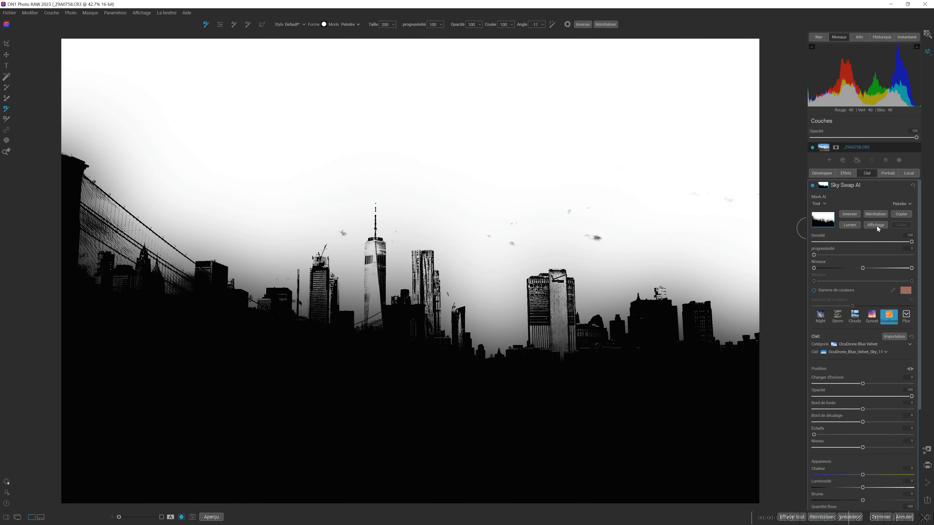
left_click(877, 226)
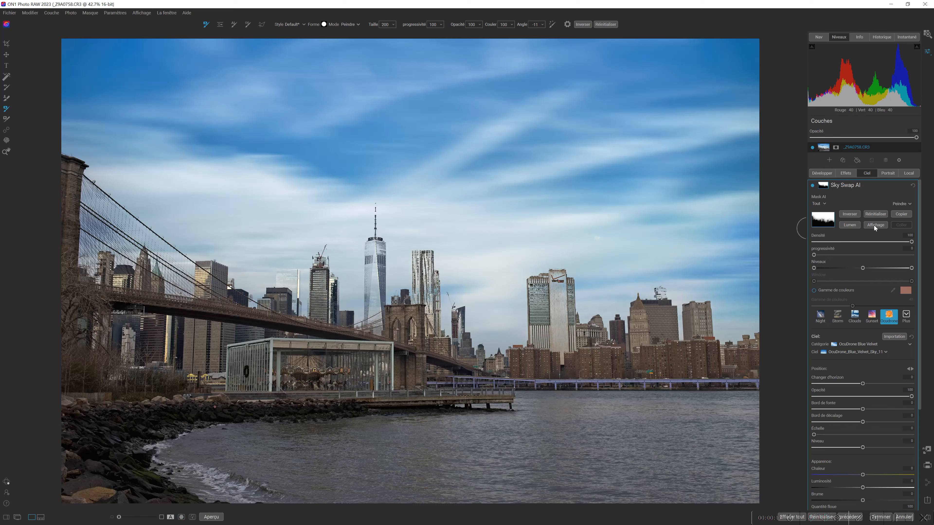
- Apply the Architecture region to the Sky Swap AI mask and check the mask in black and white
left_click(825, 204)
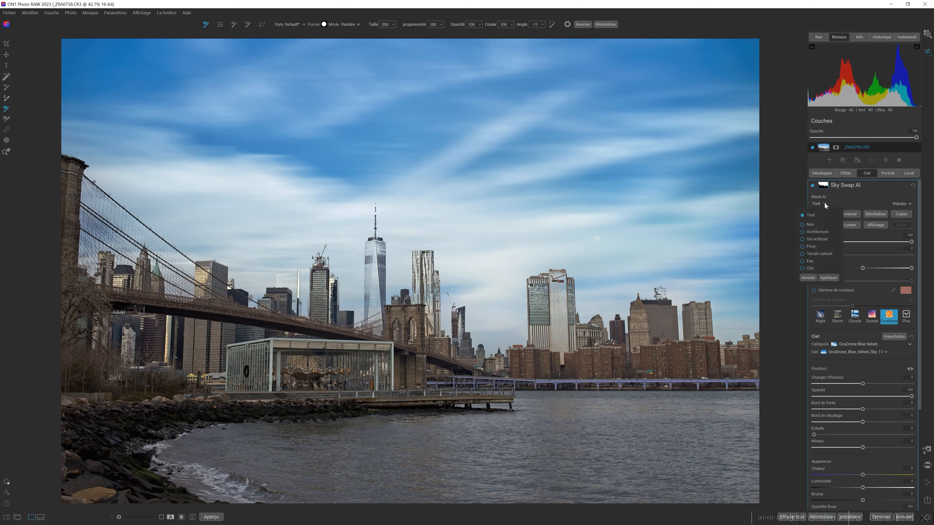
left_click(803, 232)
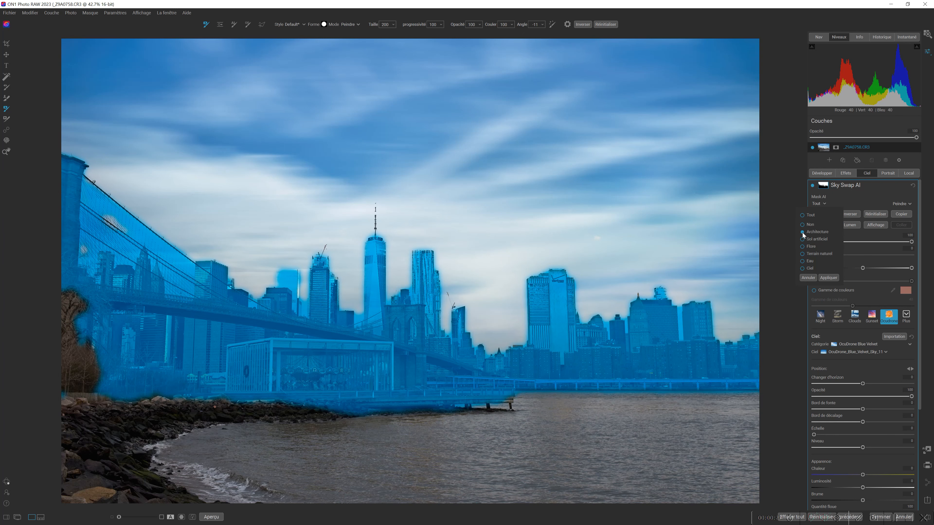
left_click(829, 278)
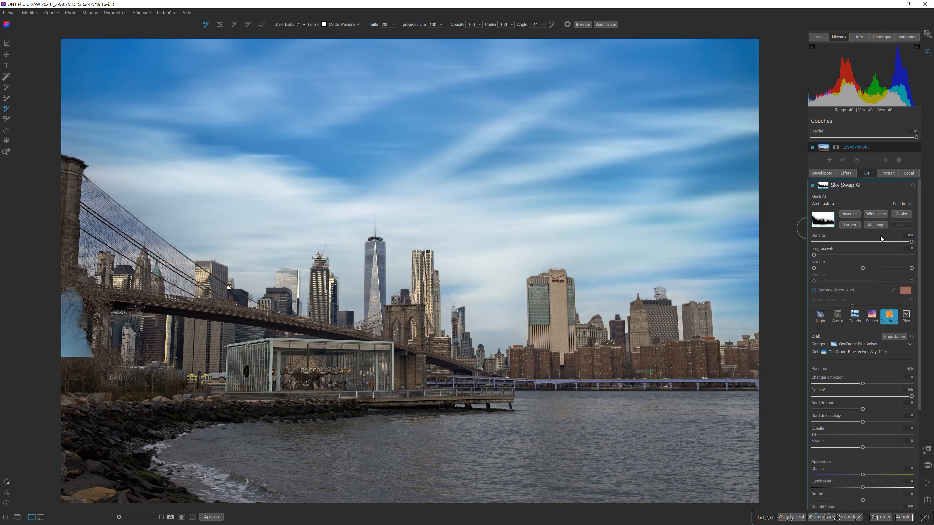
left_click(880, 225)
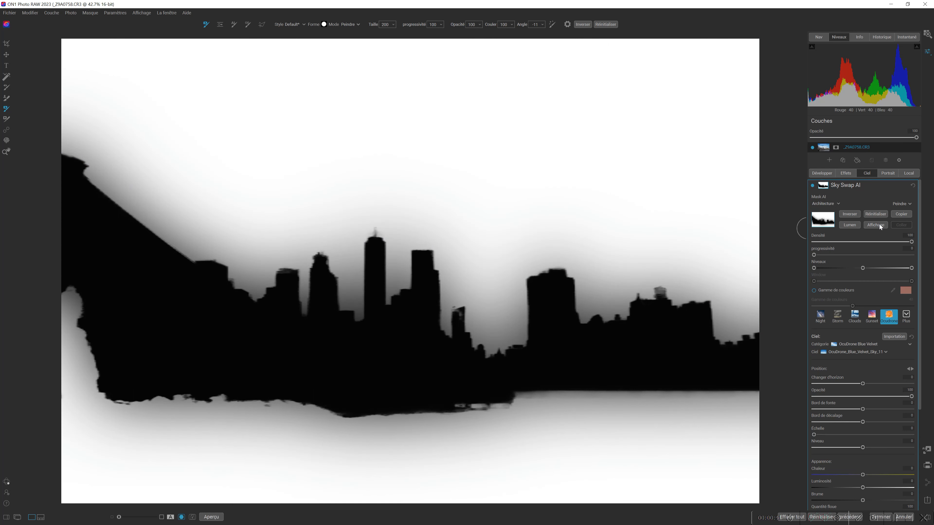
left_click(879, 224)
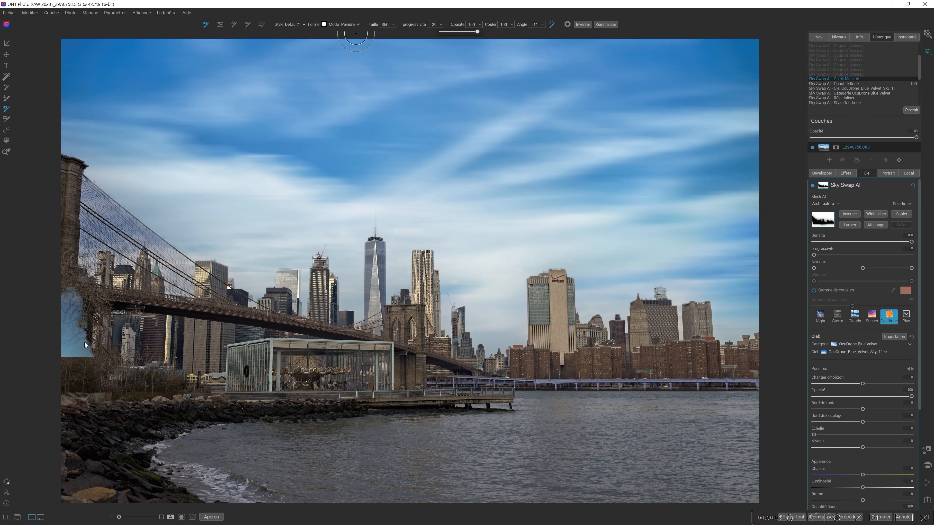
- Brush the new sky off the tree at the photo's left edge, and paint it in at 20 opacity around the bridge cables
mouse_move(85, 340)
left_mouse_down()
mouse_move(70, 293)
mouse_move(66, 351)
mouse_move(73, 319)
mouse_move(82, 333)
mouse_move(78, 309)
mouse_move(67, 310)
mouse_move(74, 311)
left_mouse_up()
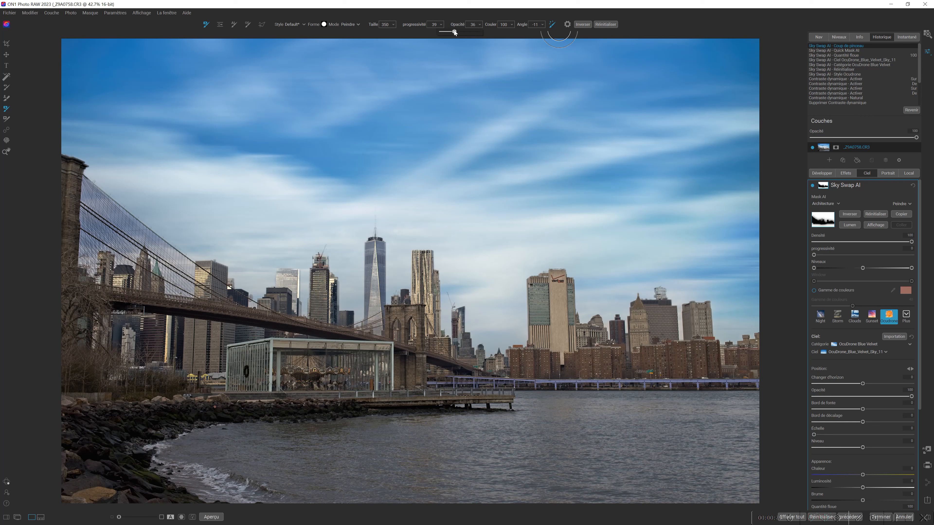
left_click(376, 83)
left_click(180, 265)
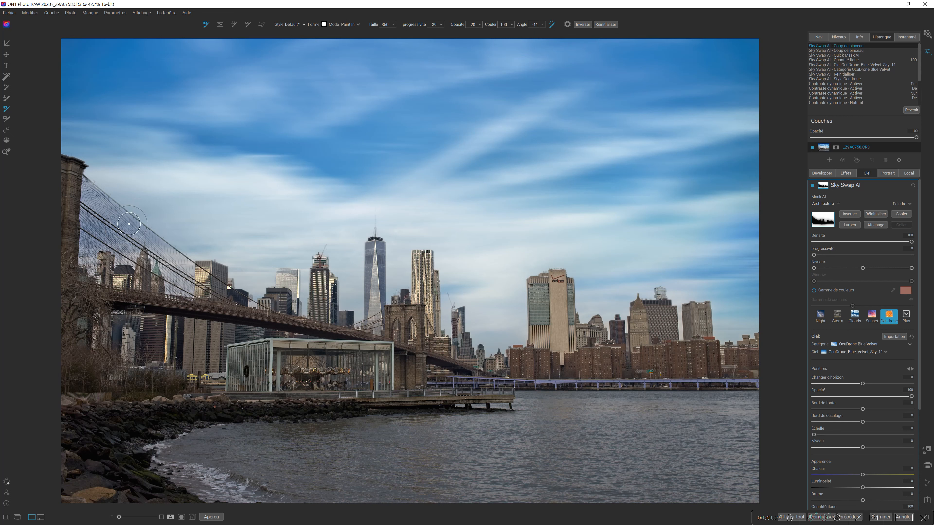
left_click_drag(108, 206, 110, 204)
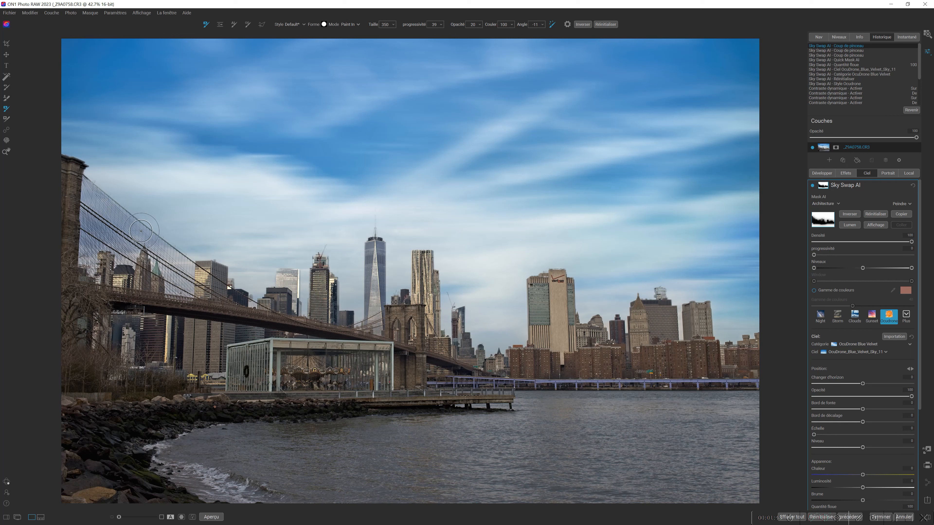
left_click(179, 262)
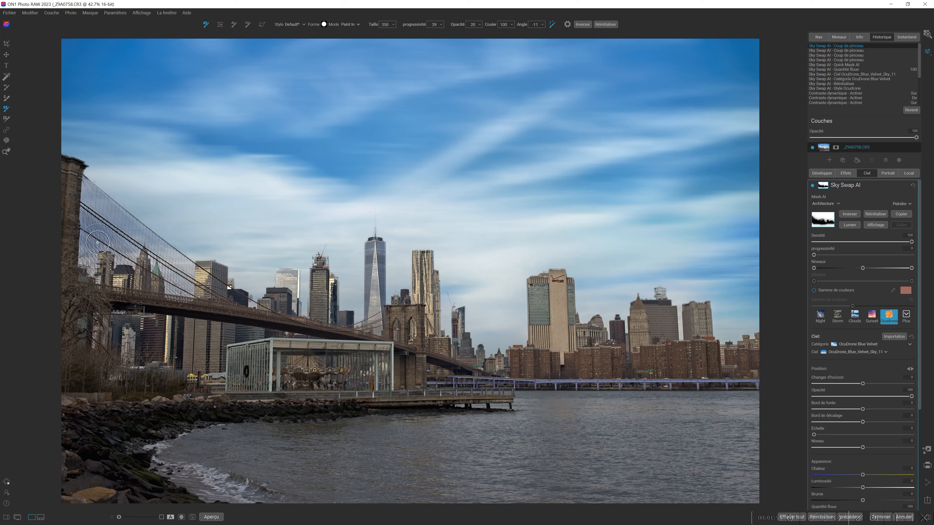
left_click_drag(92, 241, 90, 239)
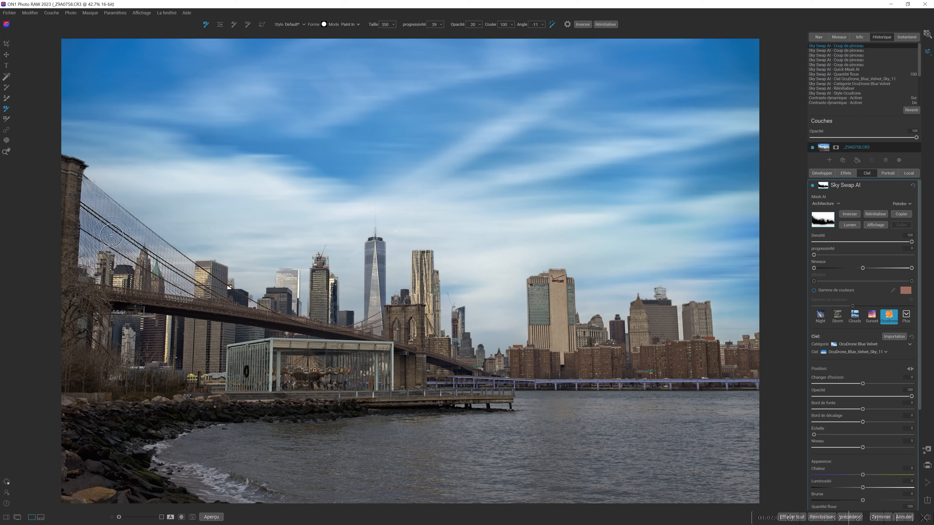
mouse_move(103, 230)
left_mouse_down()
mouse_move(108, 195)
mouse_move(134, 221)
left_mouse_up()
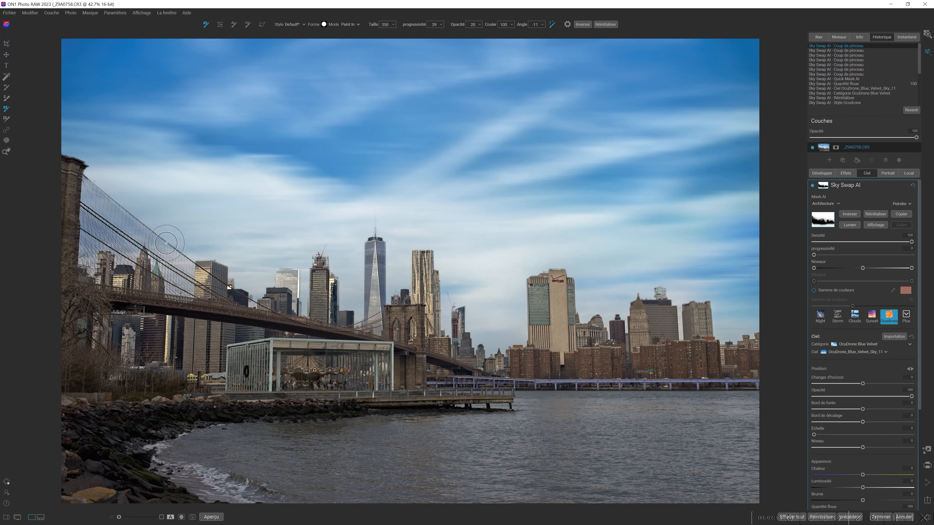
key("z")
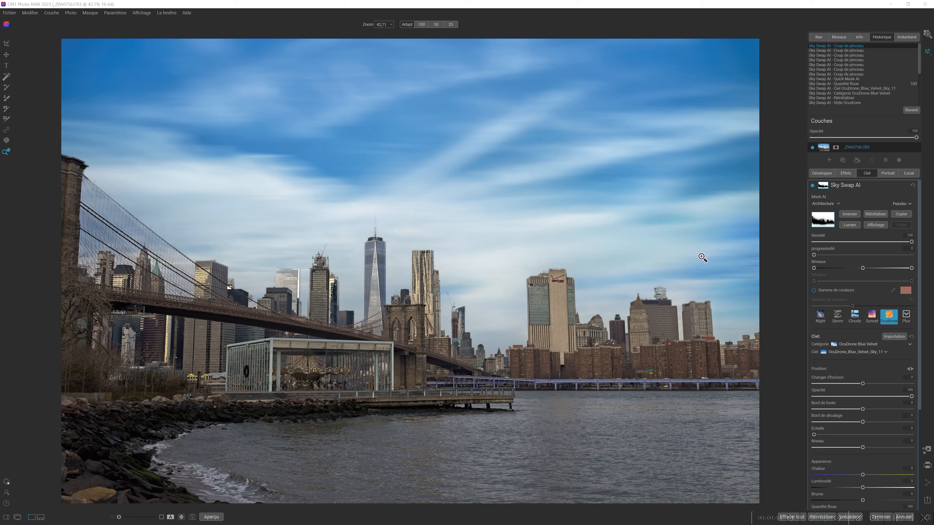
- Add a Brouiller filter to the photo's effects
left_click(849, 172)
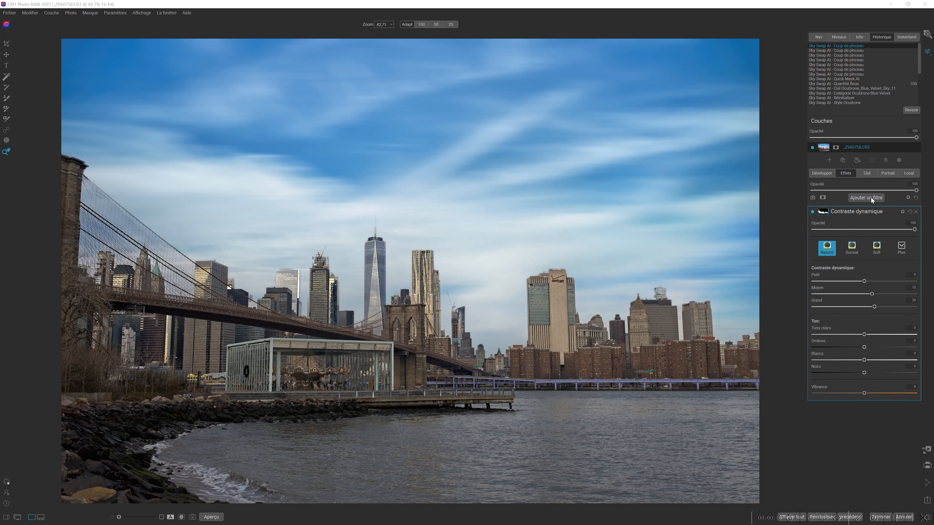
left_click(866, 197)
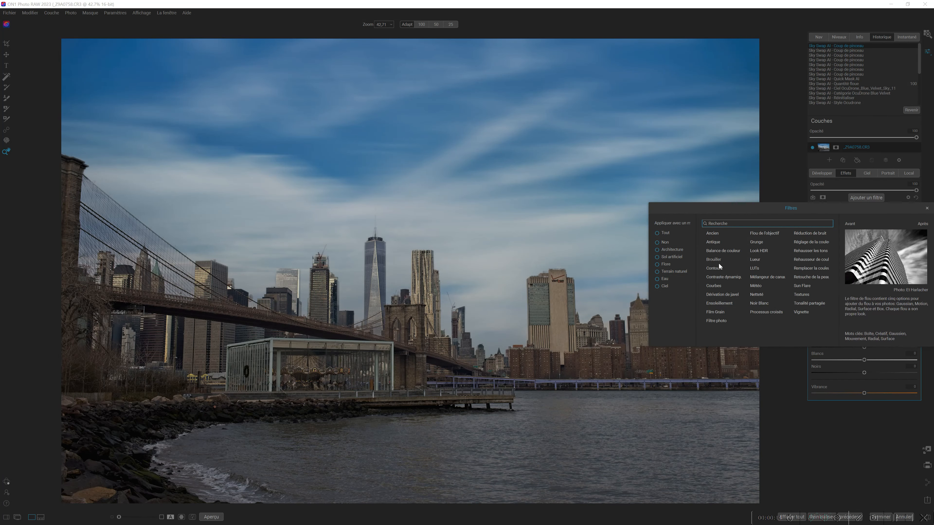
key("Escape")
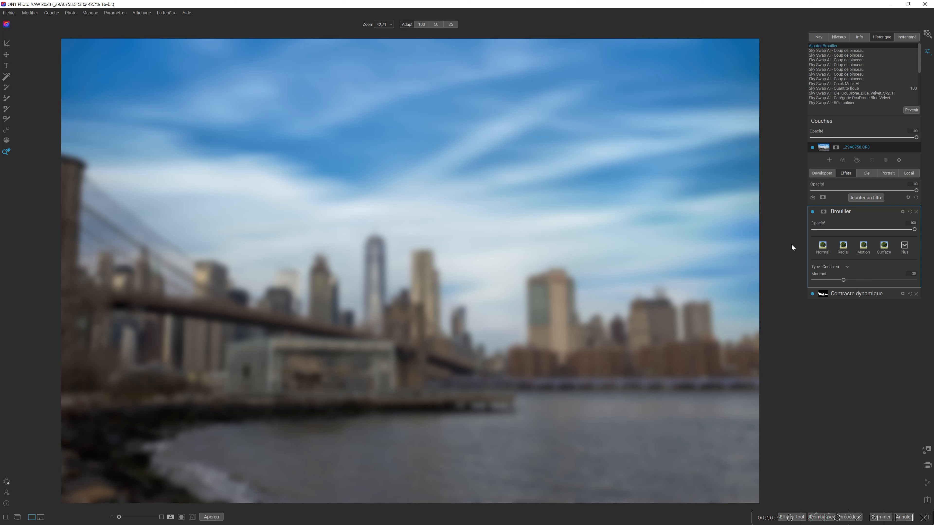
- Apply the Eau region to the Brouiller filter's AI mask and invert it so that only the water is blurred
left_click(824, 213)
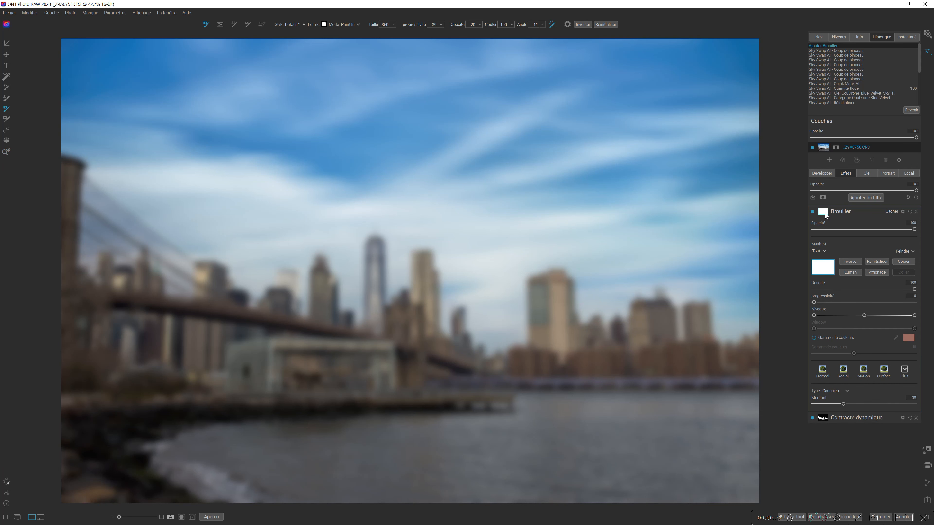
left_click(823, 251)
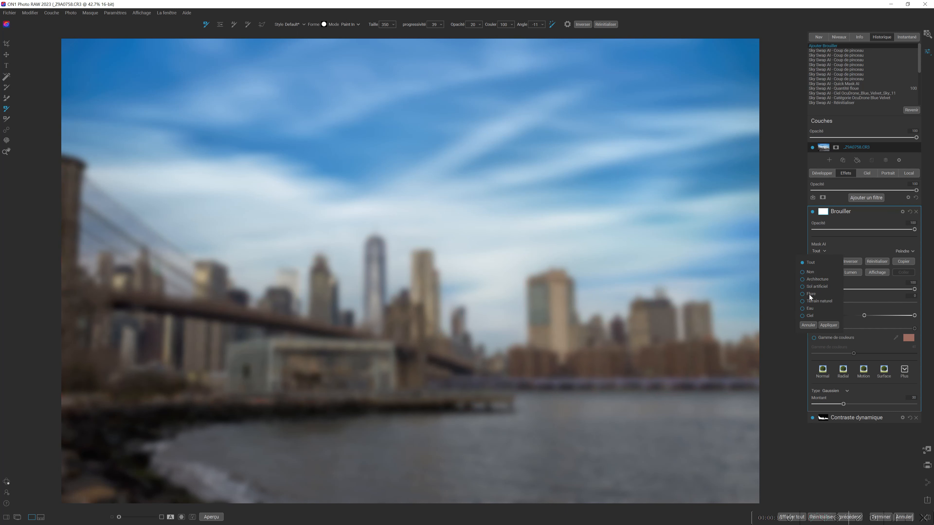
left_click(802, 308)
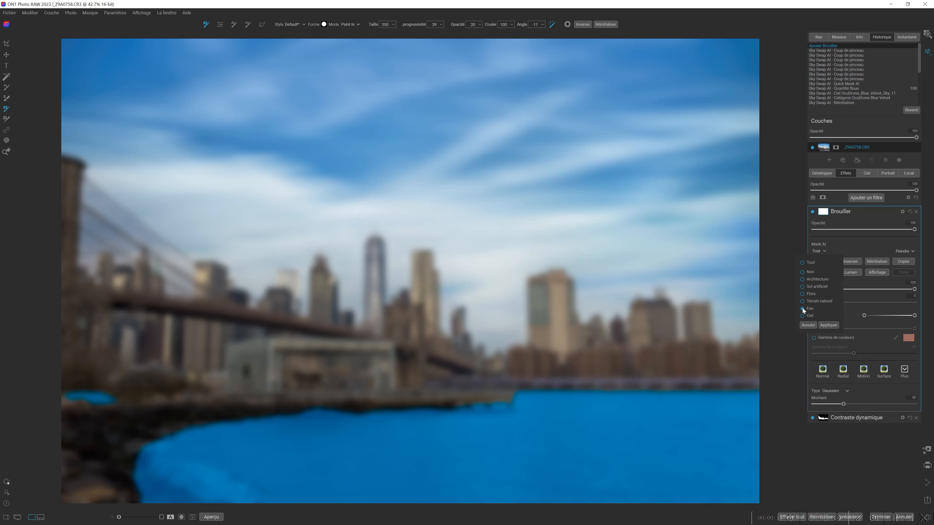
left_click(836, 326)
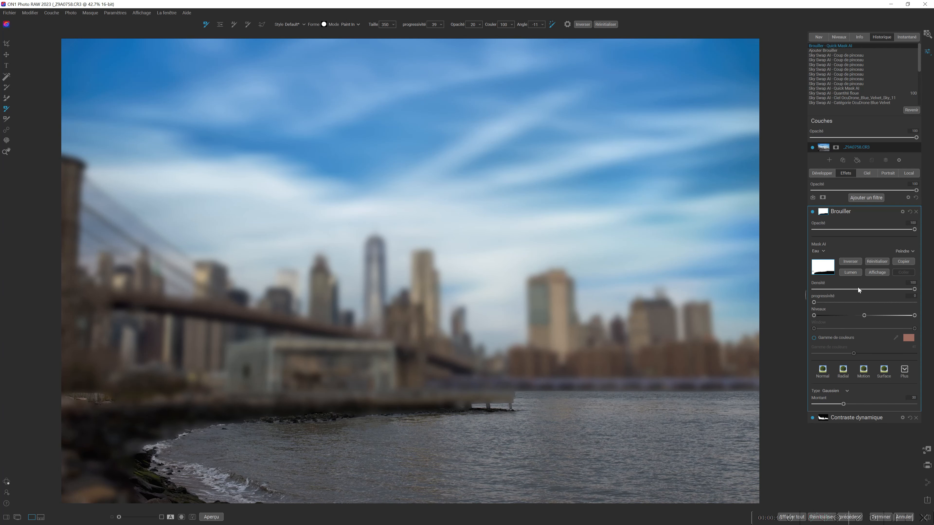
left_click(856, 263)
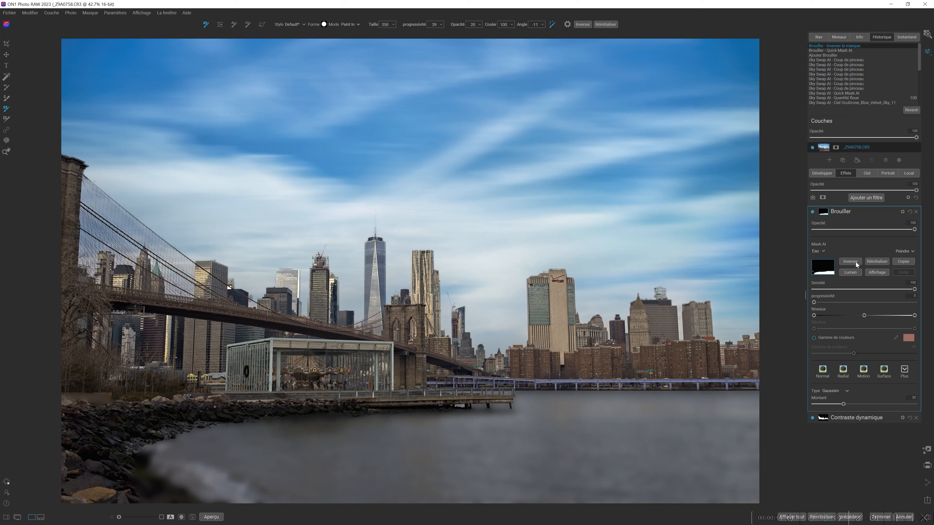
- Apply the Motion style to the Brouiller filter and set its distance to 240
left_click(864, 372)
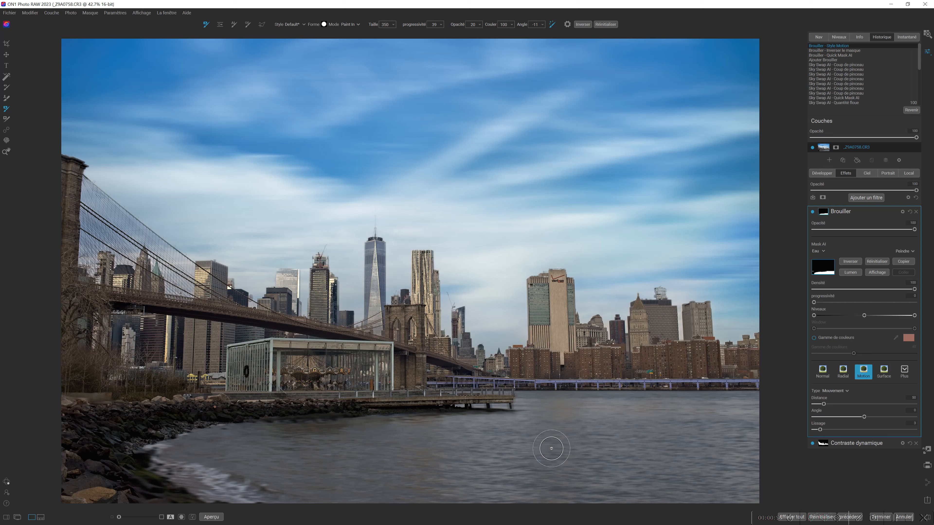
left_click_drag(824, 405, 827, 405)
left_click_drag(851, 406, 848, 405)
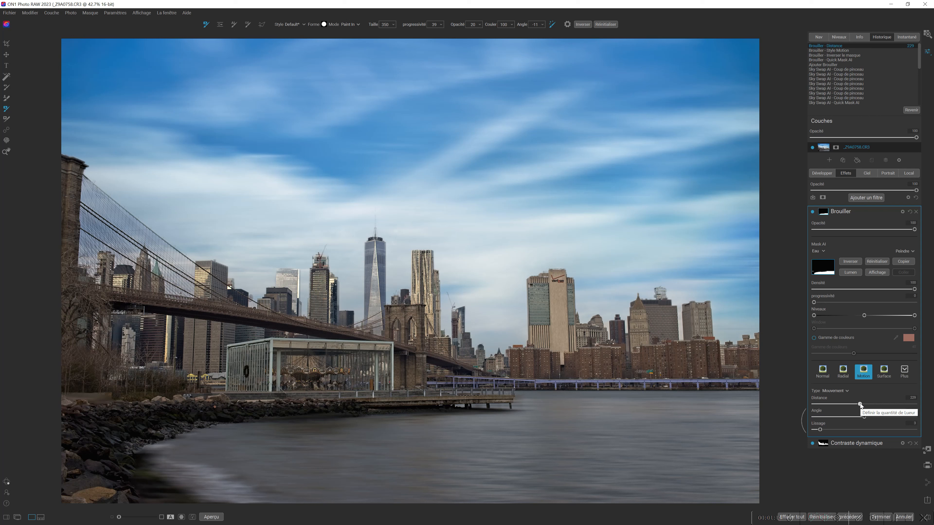
left_click_drag(868, 405, 862, 404)
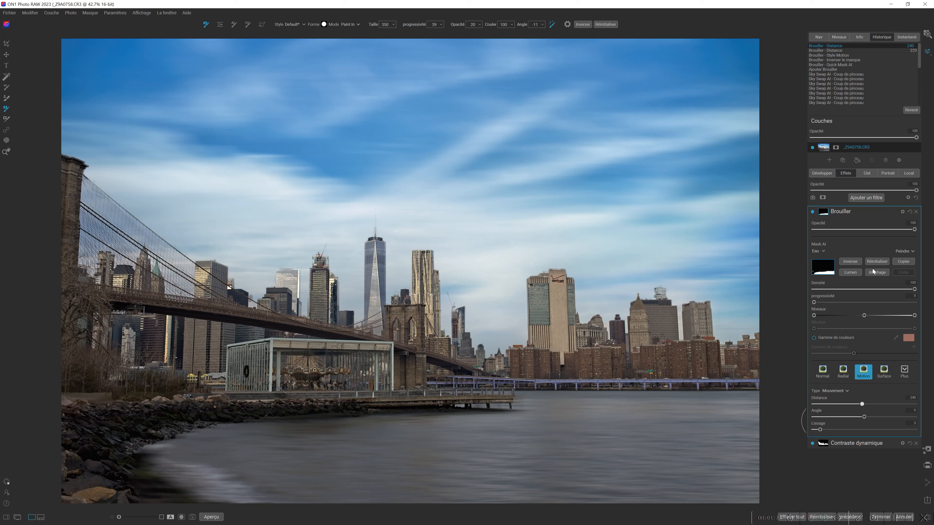
- Toggle the Brouiller filter off and on several times to compare the water with and without motion blur
left_click(813, 212)
left_click(813, 211)
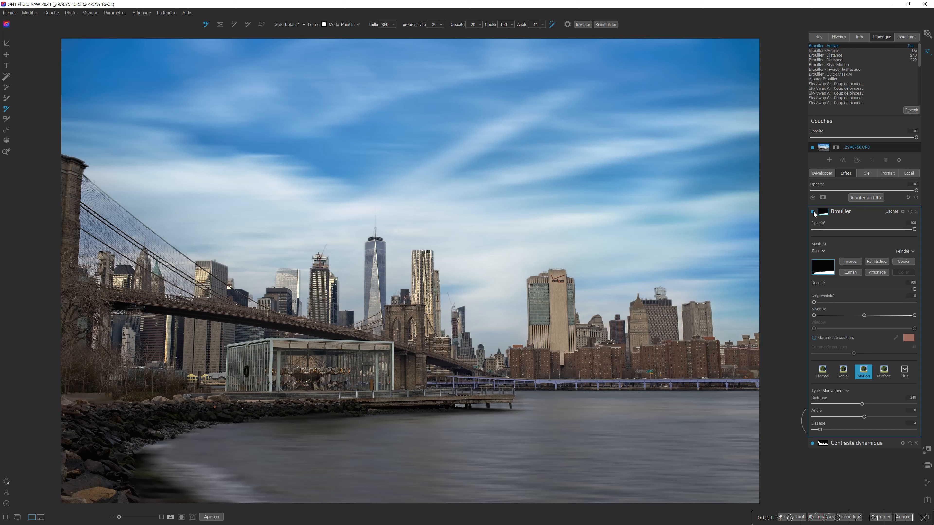
left_click(813, 212)
left_click(814, 212)
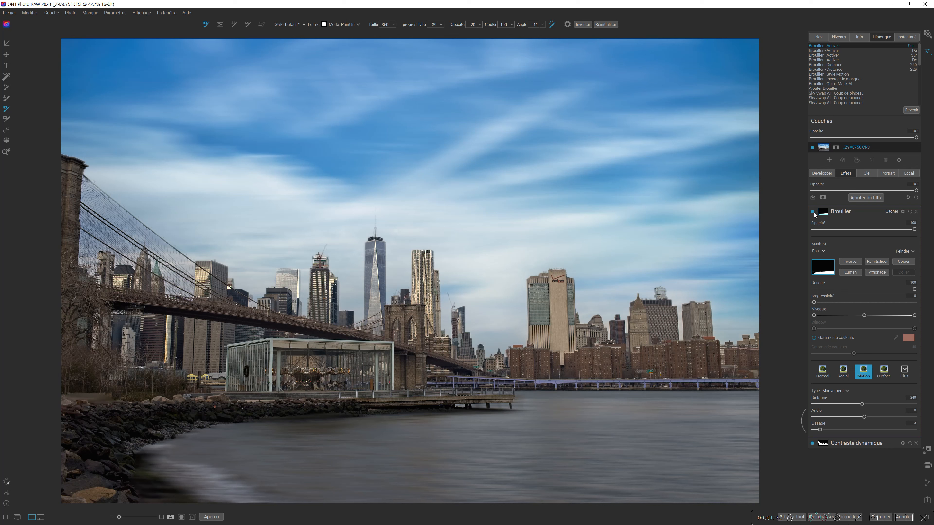
left_click(813, 212)
left_click(814, 212)
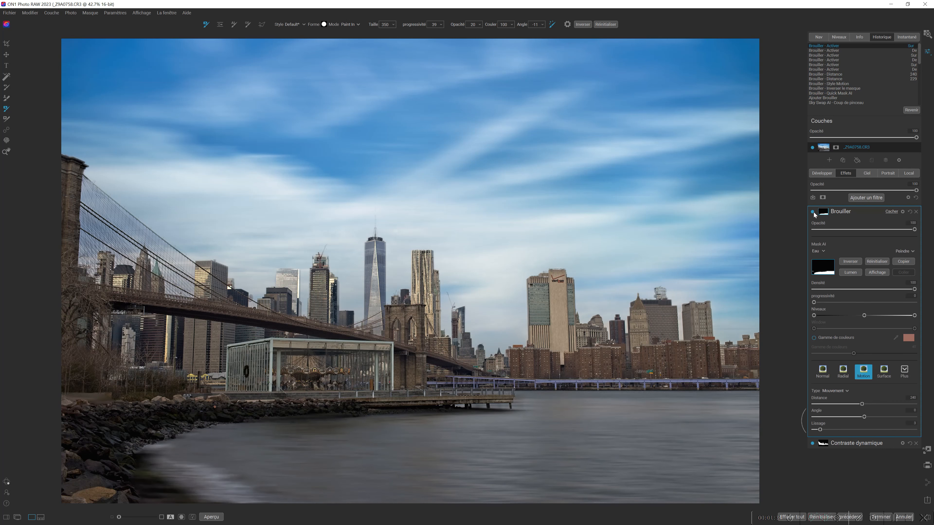
left_click(814, 213)
left_click(814, 212)
- Brush the motion blur off the shoreline rocks with the masking brush in Peindre mode at 100 opacity
left_click(358, 24)
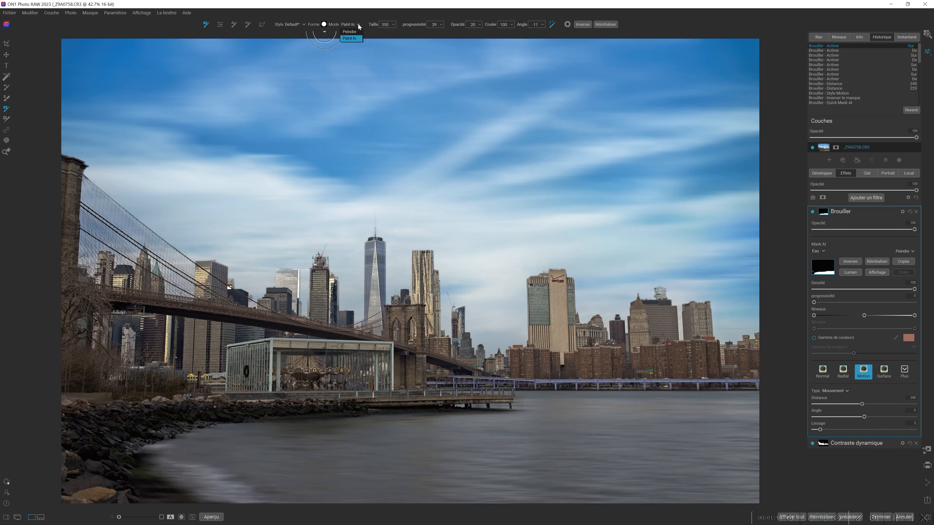
left_click(349, 32)
mouse_move(132, 444)
left_mouse_down()
mouse_move(127, 477)
mouse_move(121, 469)
mouse_move(158, 504)
mouse_move(144, 492)
mouse_move(194, 511)
mouse_move(141, 485)
mouse_move(135, 471)
mouse_move(160, 494)
mouse_move(195, 502)
mouse_move(142, 473)
mouse_move(131, 451)
mouse_move(141, 434)
mouse_move(214, 414)
mouse_move(173, 421)
mouse_move(136, 461)
mouse_move(199, 501)
mouse_move(147, 476)
mouse_move(142, 455)
mouse_move(154, 478)
mouse_move(149, 461)
mouse_move(161, 474)
mouse_move(147, 456)
mouse_move(149, 439)
mouse_move(150, 474)
mouse_move(169, 483)
mouse_move(154, 478)
mouse_move(146, 434)
mouse_move(225, 411)
mouse_move(368, 397)
mouse_move(231, 405)
mouse_move(261, 403)
mouse_move(254, 426)
mouse_move(253, 413)
mouse_move(350, 415)
mouse_move(252, 414)
left_mouse_up()
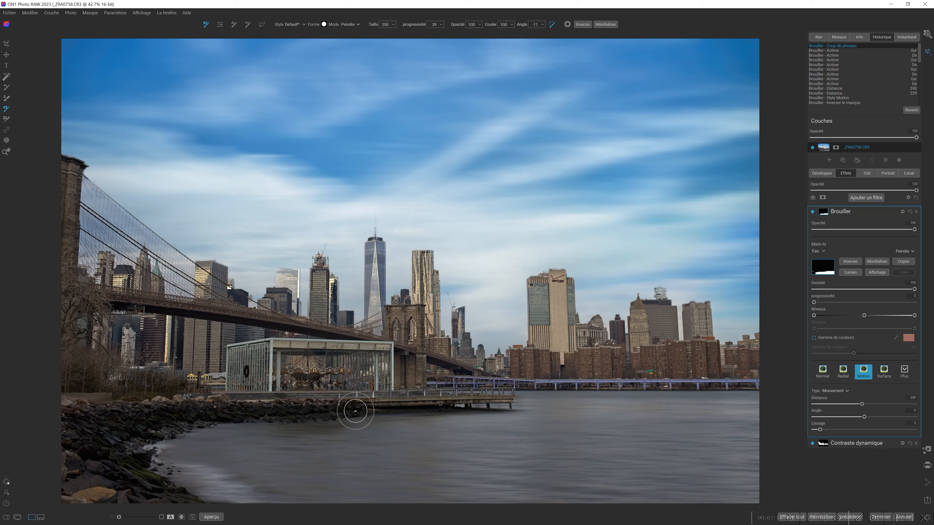
left_click_drag(332, 413, 312, 411)
- Show the Brouiller mask in black and white, paint out the stray patch at the far left, and return to the photo
left_click(880, 272)
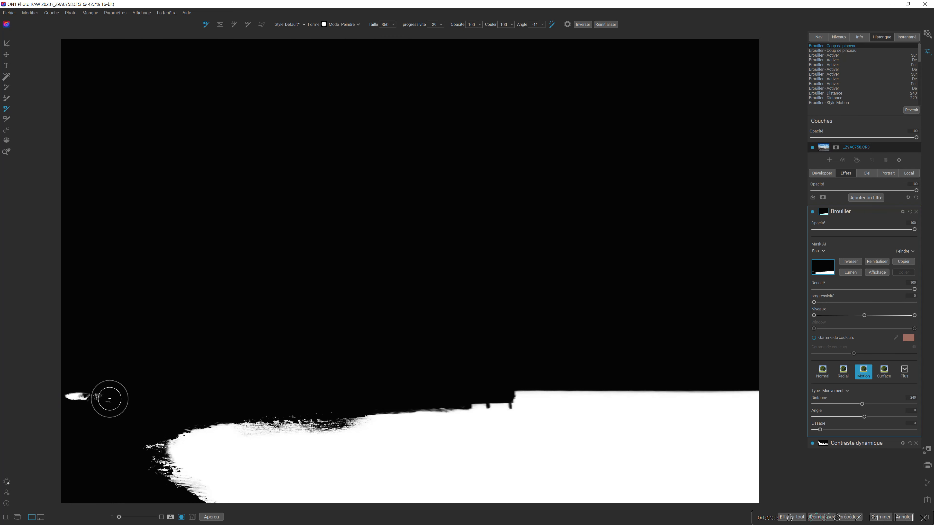
mouse_move(98, 400)
left_mouse_down()
mouse_move(84, 403)
mouse_move(178, 373)
left_mouse_up()
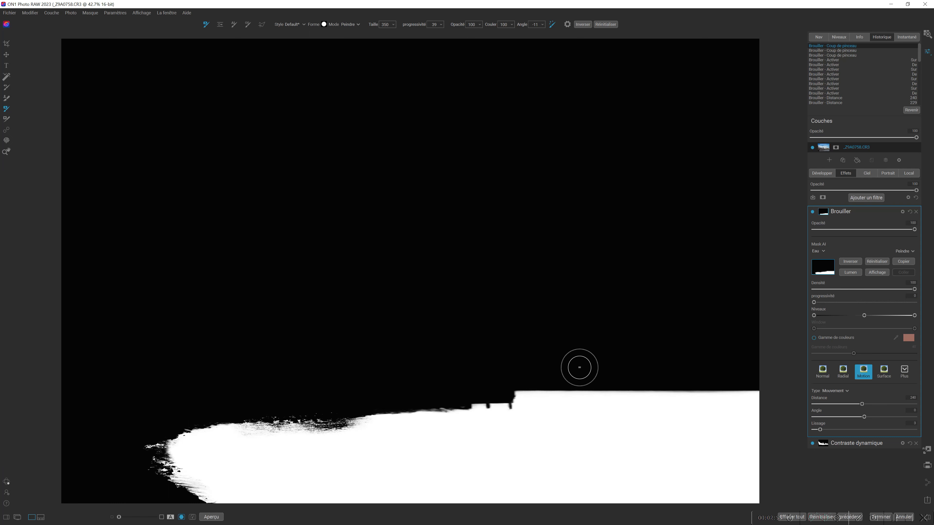
left_click(876, 272)
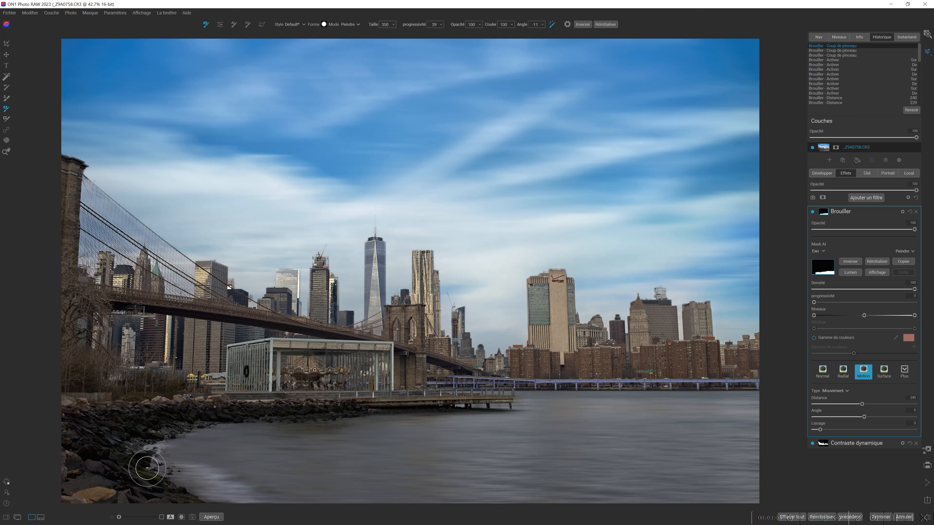
left_click(843, 211)
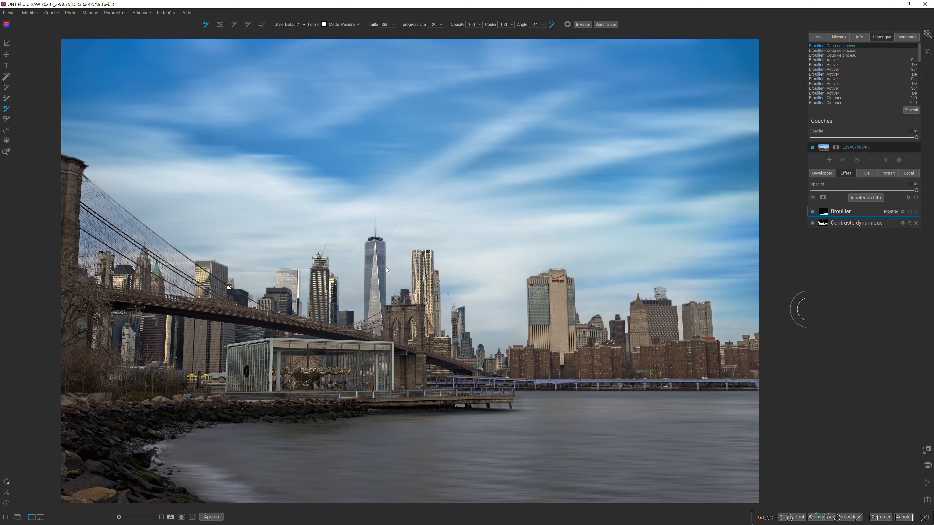
key("z")
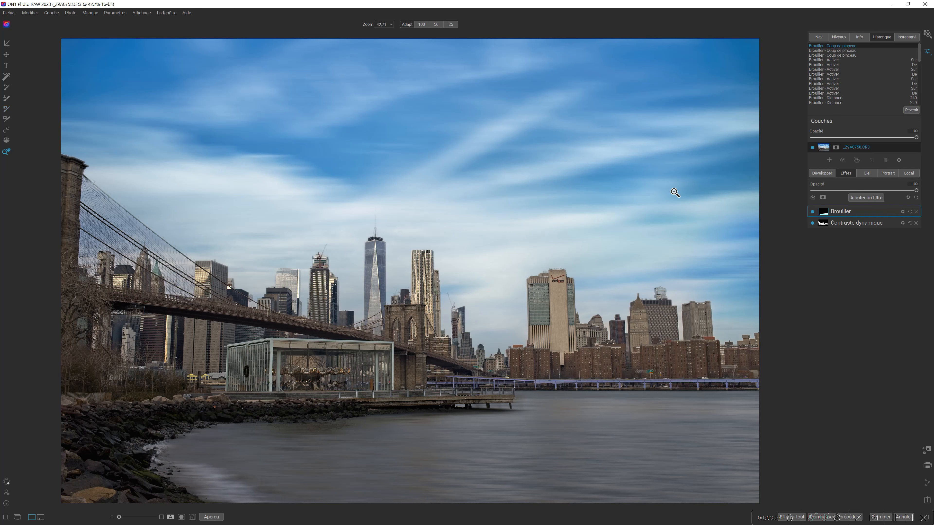
- Add a Noir Blanc filter and lower its Bleu response to darken the sky
left_click(865, 197)
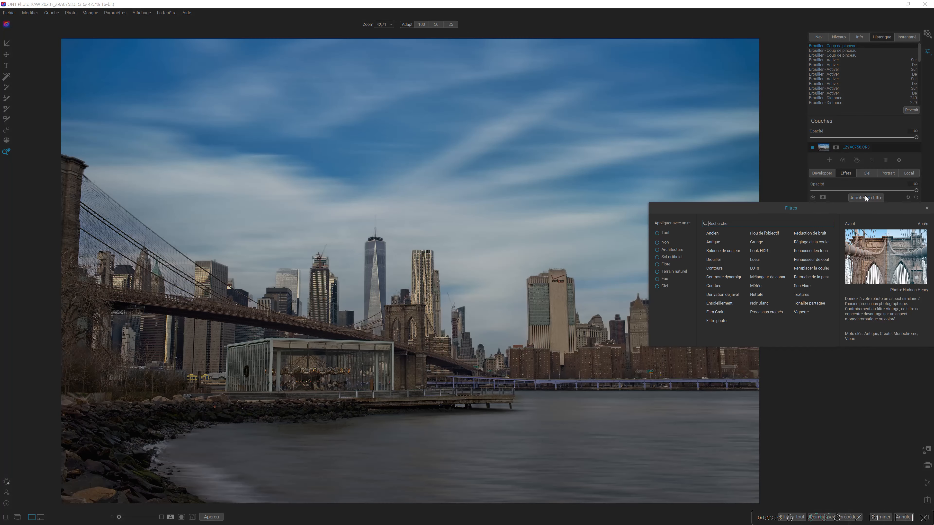
left_click(763, 304)
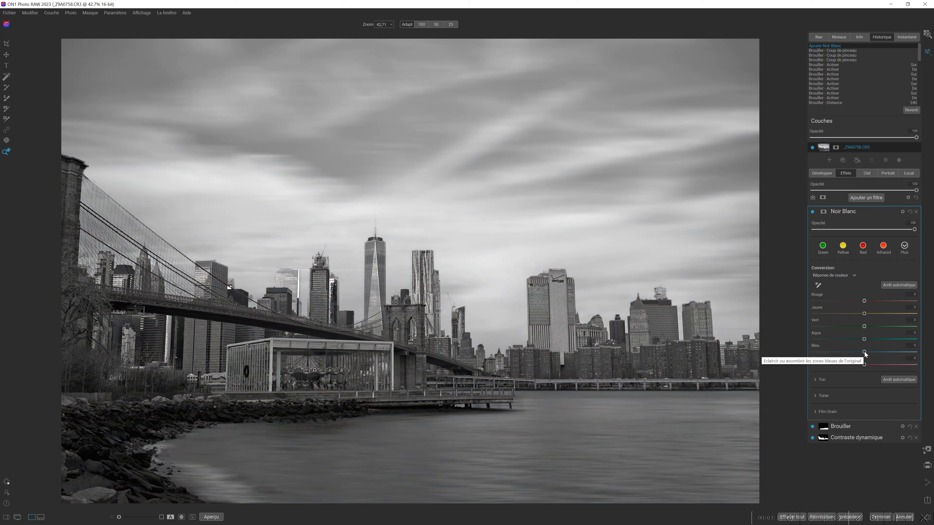
left_click_drag(864, 352, 865, 352)
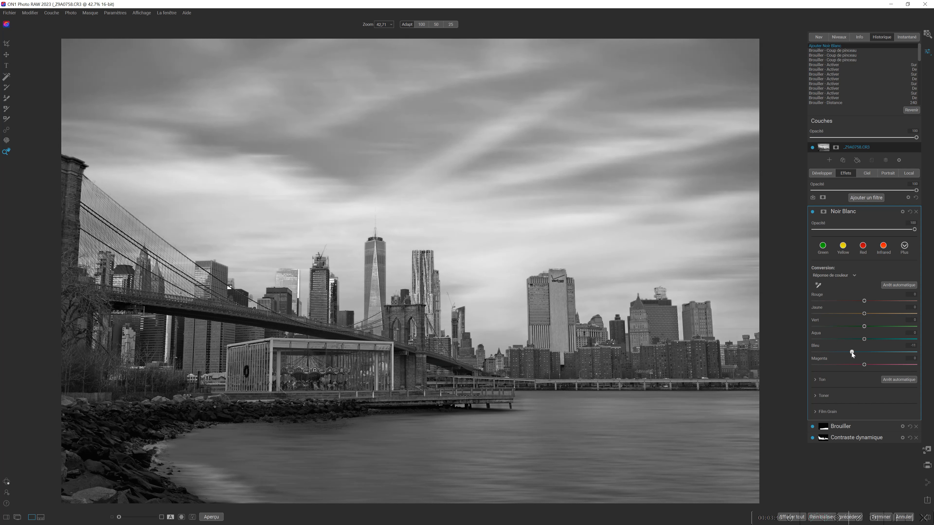
left_click_drag(867, 346, 857, 347)
left_click_drag(847, 349, 847, 349)
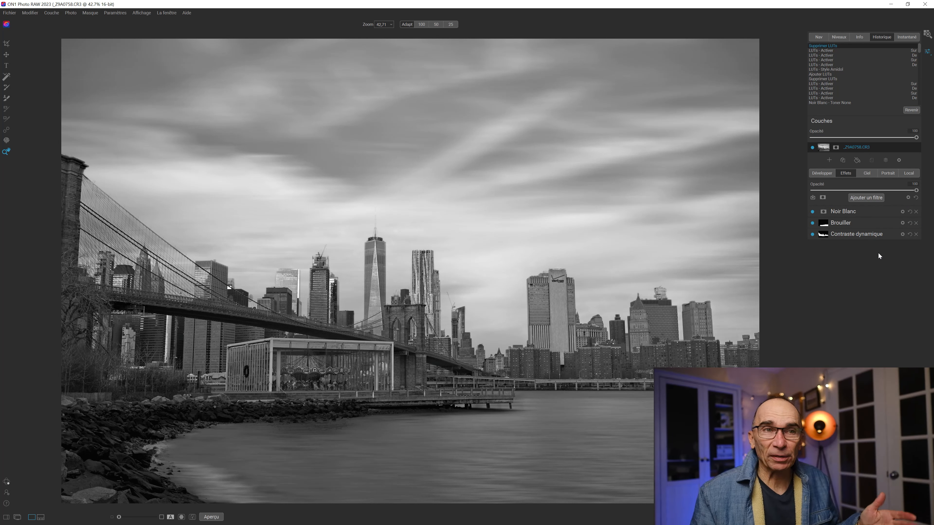
- Add a LUTs filter and apply the Amidol style to it
left_click(868, 197)
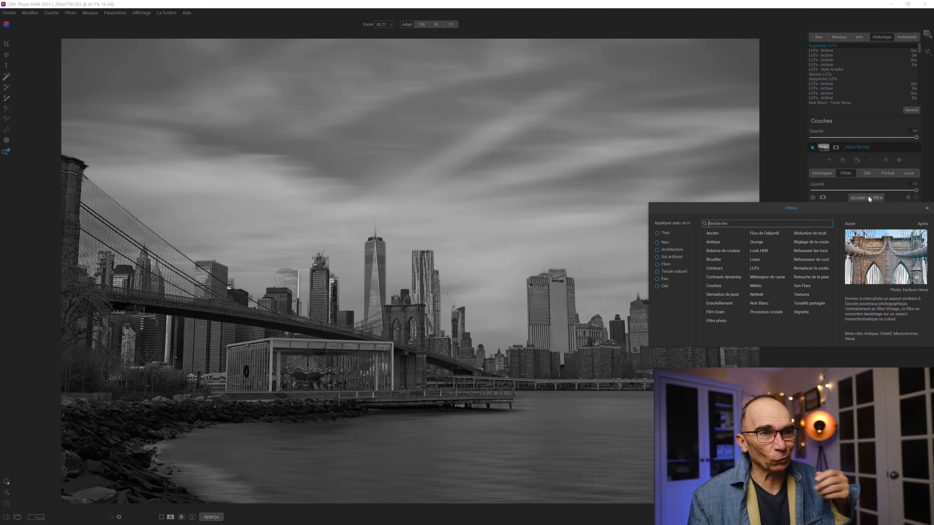
left_click(758, 269)
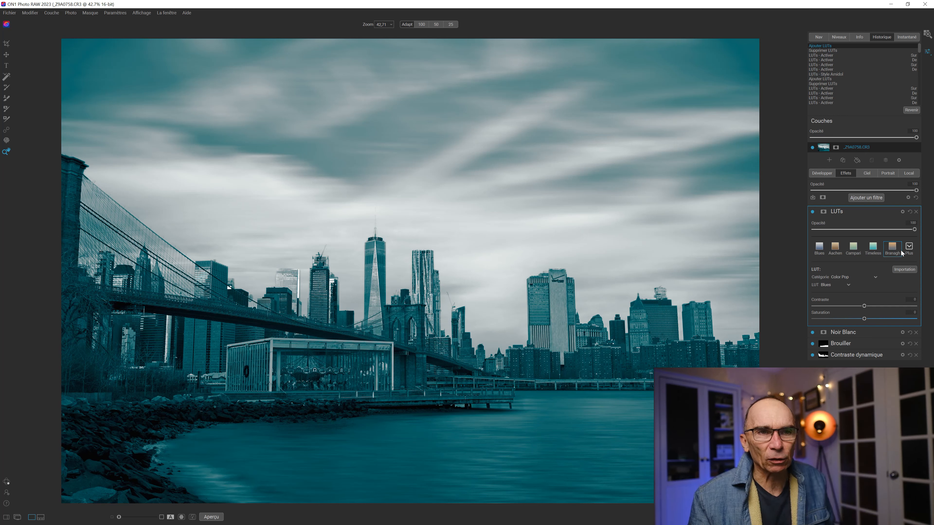
left_click(910, 247)
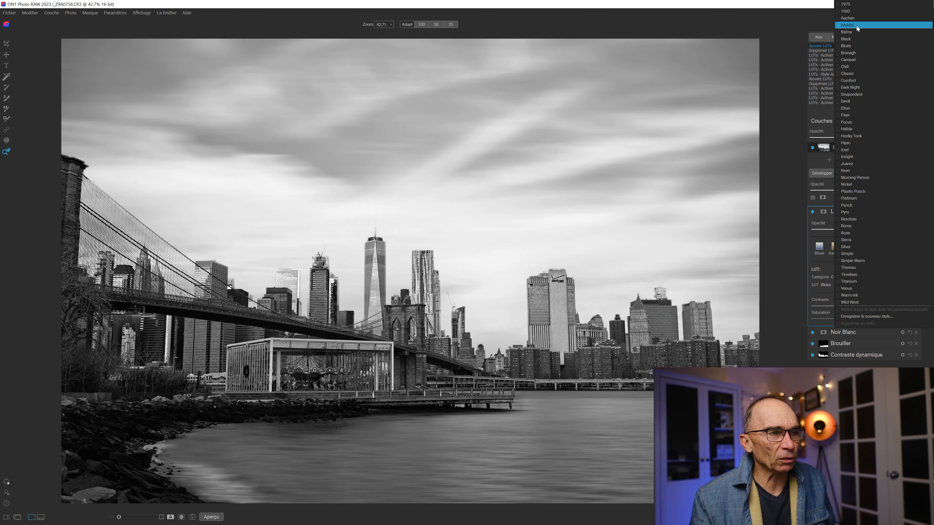
left_click(856, 26)
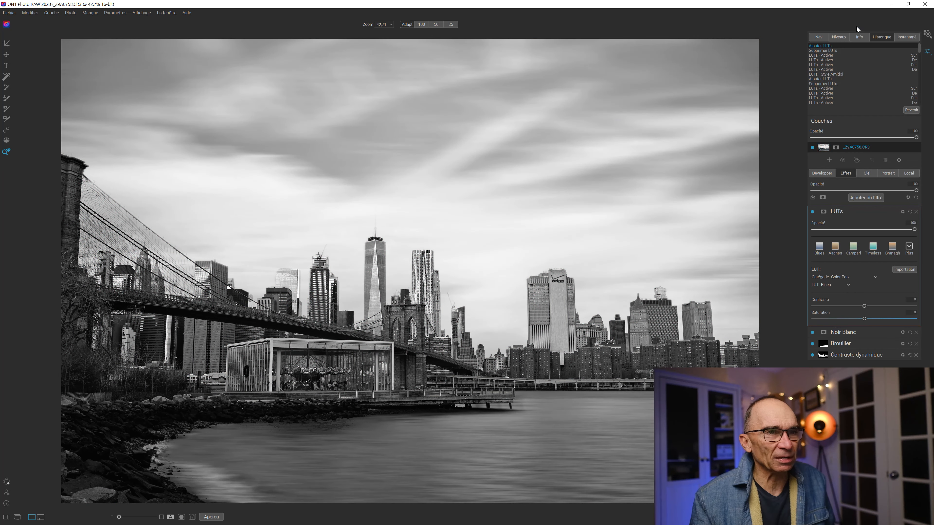
- Compare the photo with and without the LUTs filter, collapse its settings, and compare the finished edit with the original
left_click(813, 211)
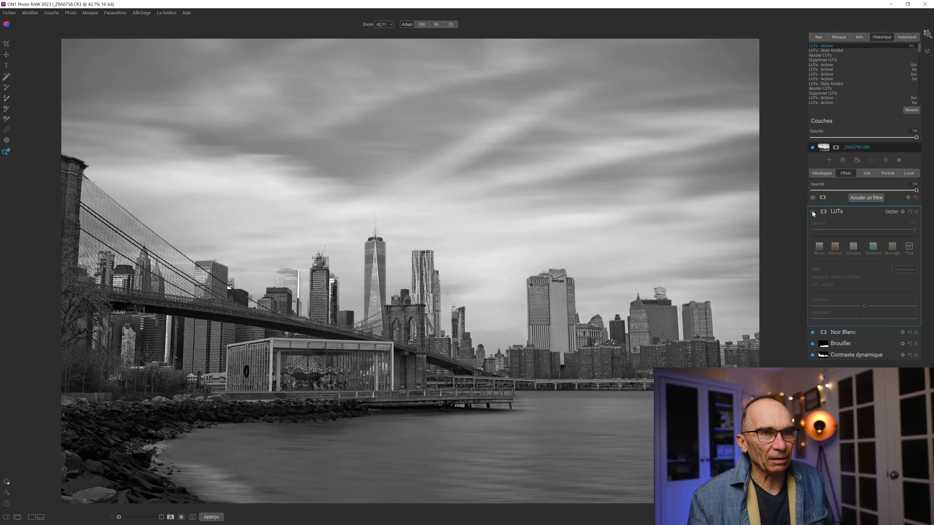
left_click(813, 211)
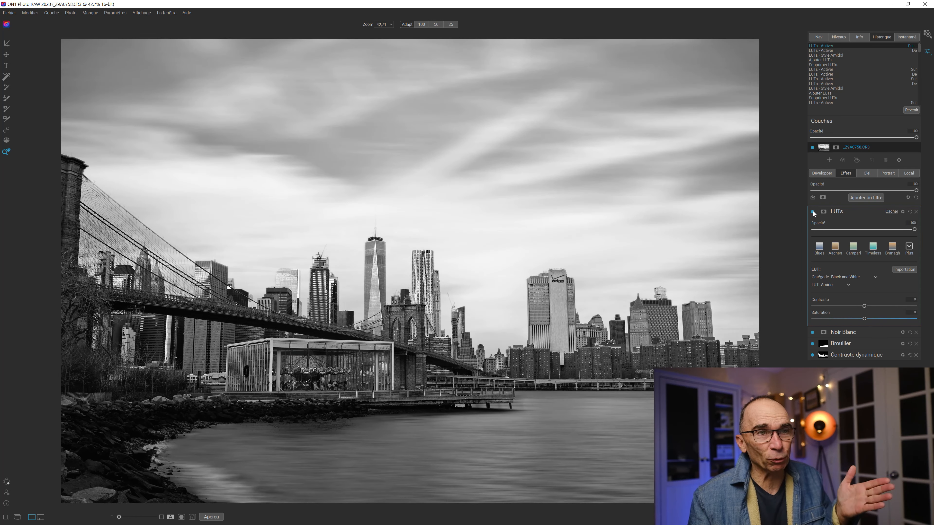
left_click(840, 211)
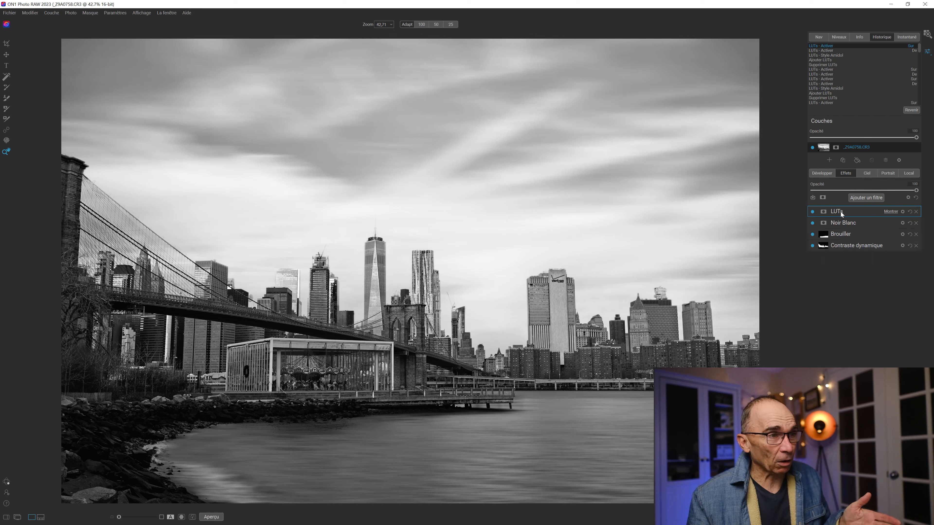
left_click(205, 517)
left_click(204, 518)
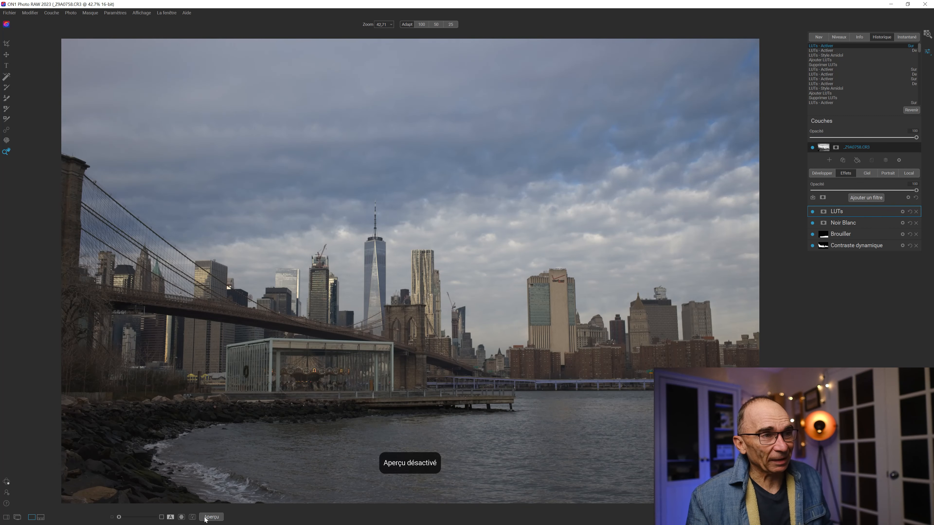